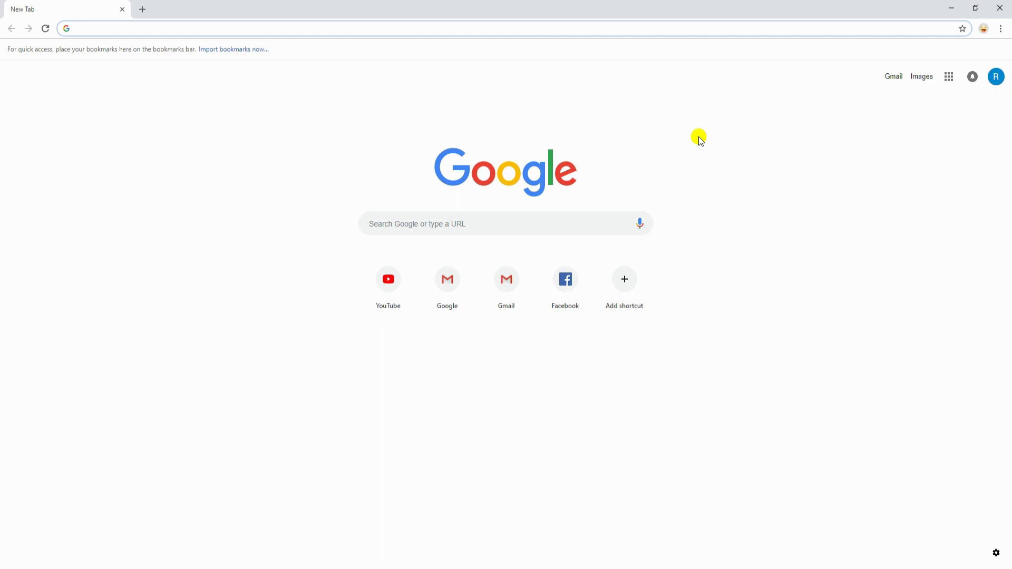
Load airmore.com in Chrome to reach the AirMore Web page
type("airmore.com")
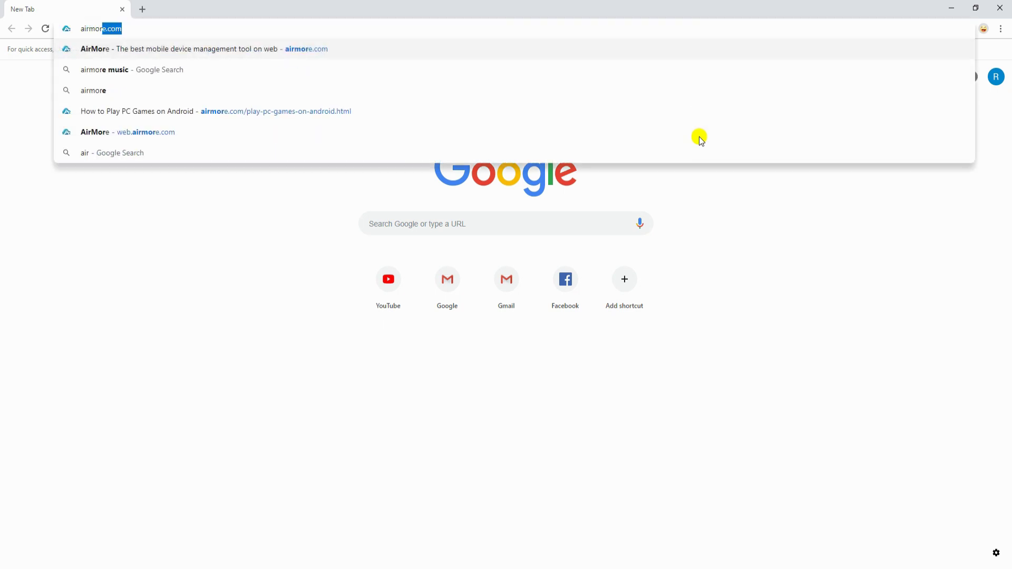
key("Return")
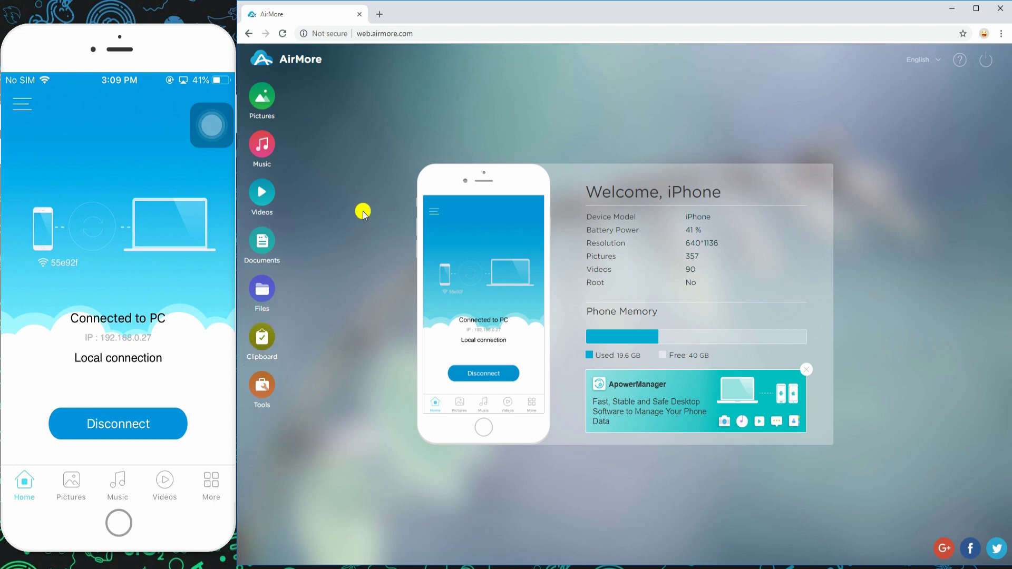
Browse the Pictures, Music, Videos, Documents and Files sections, ending back on Pictures
left_click(265, 111)
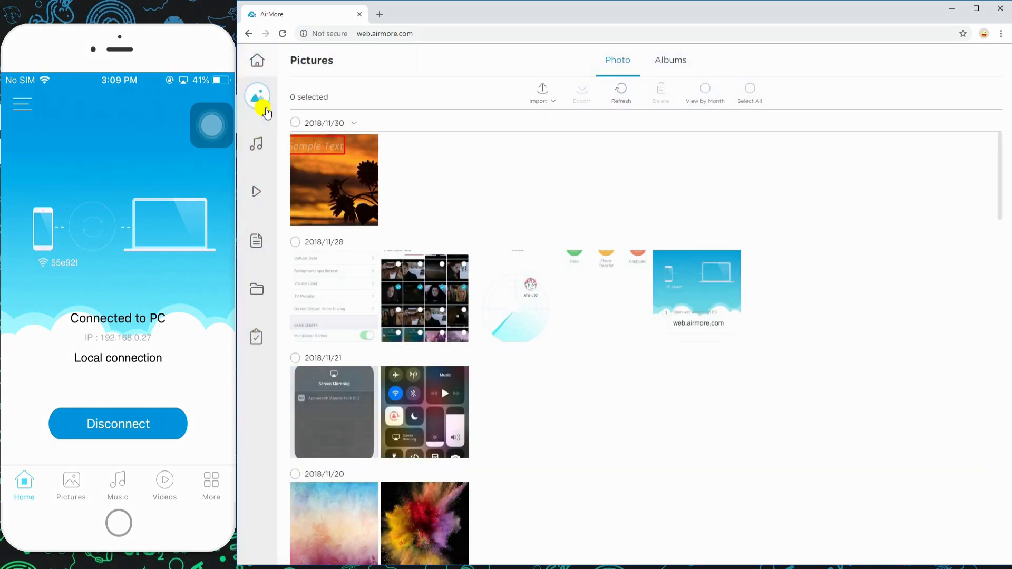
left_click(256, 143)
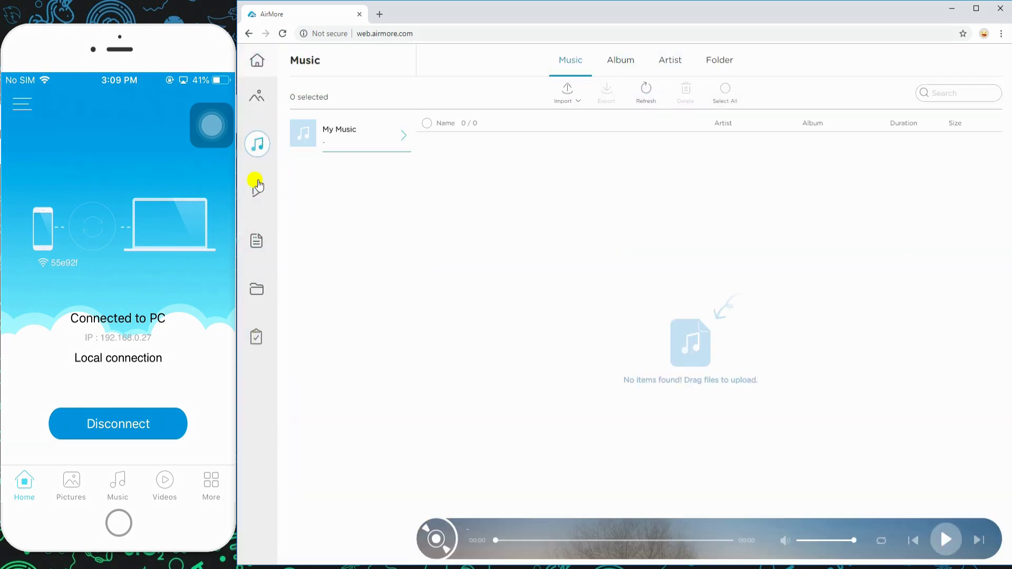
left_click(256, 192)
left_click(256, 251)
left_click(257, 289)
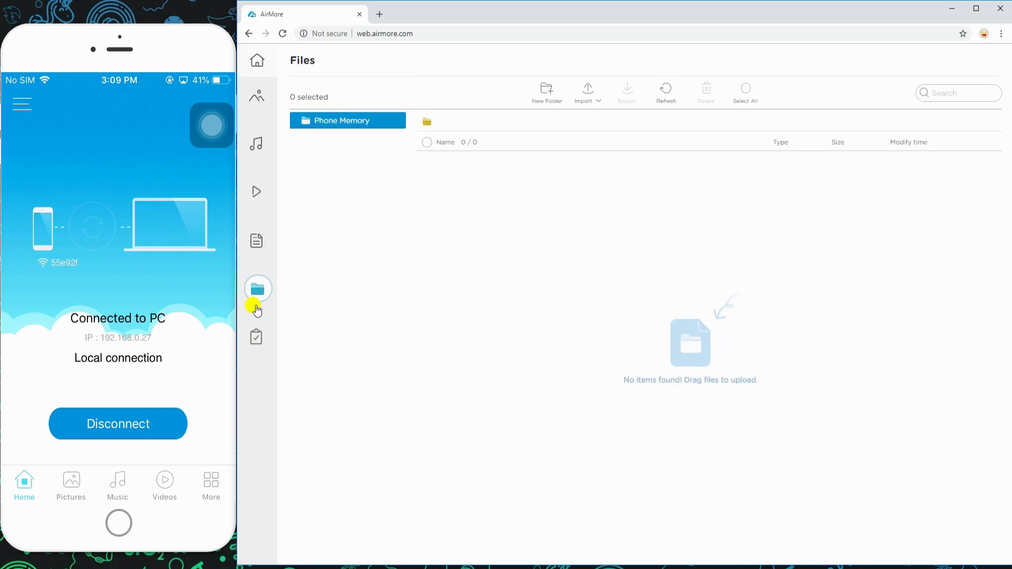
left_click(256, 96)
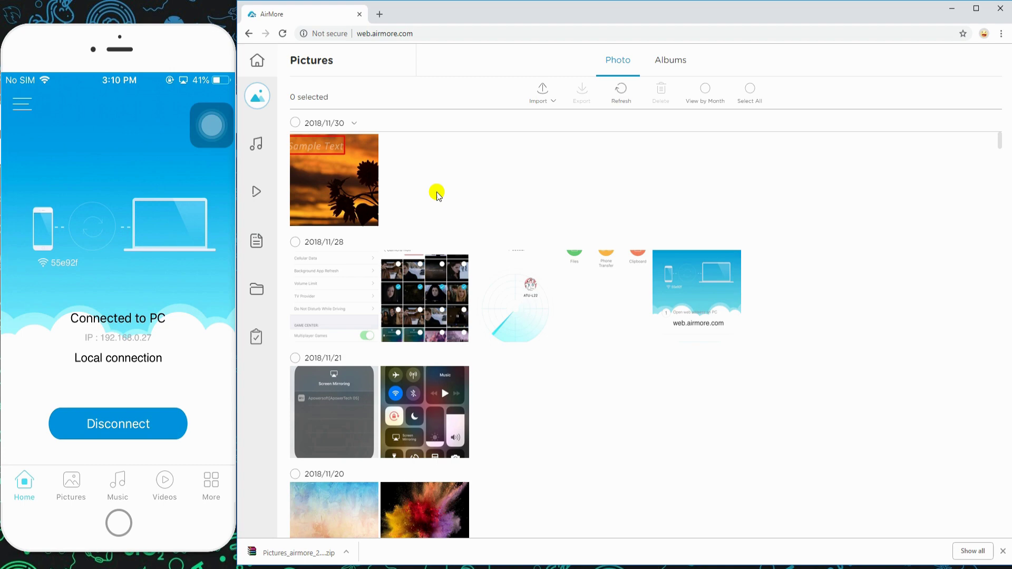
Export the first 2018/11/28 photo as IMG_0803.PNG, then all five 2018/11/28 photos as a zip
left_click(332, 303)
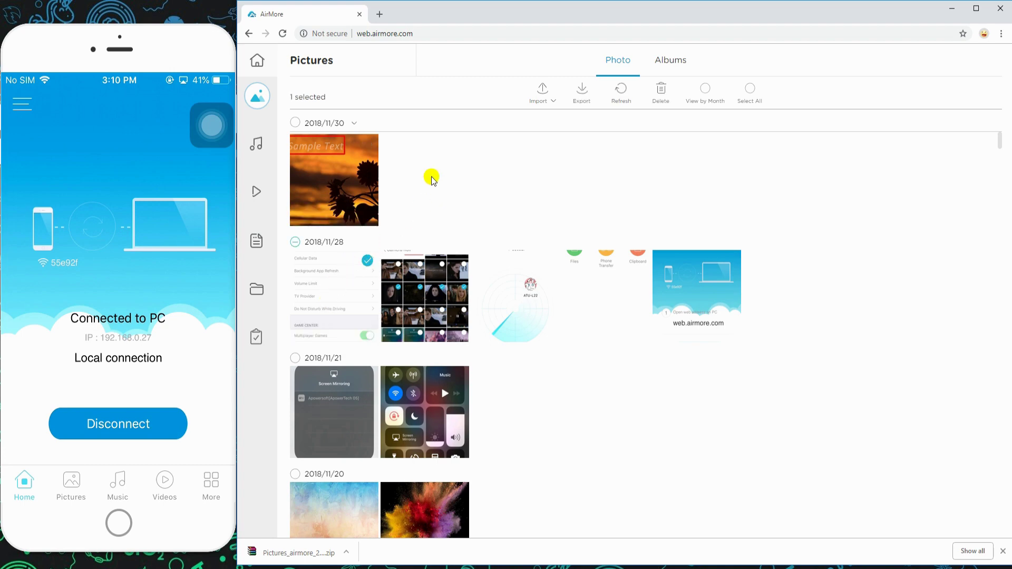
left_click(582, 95)
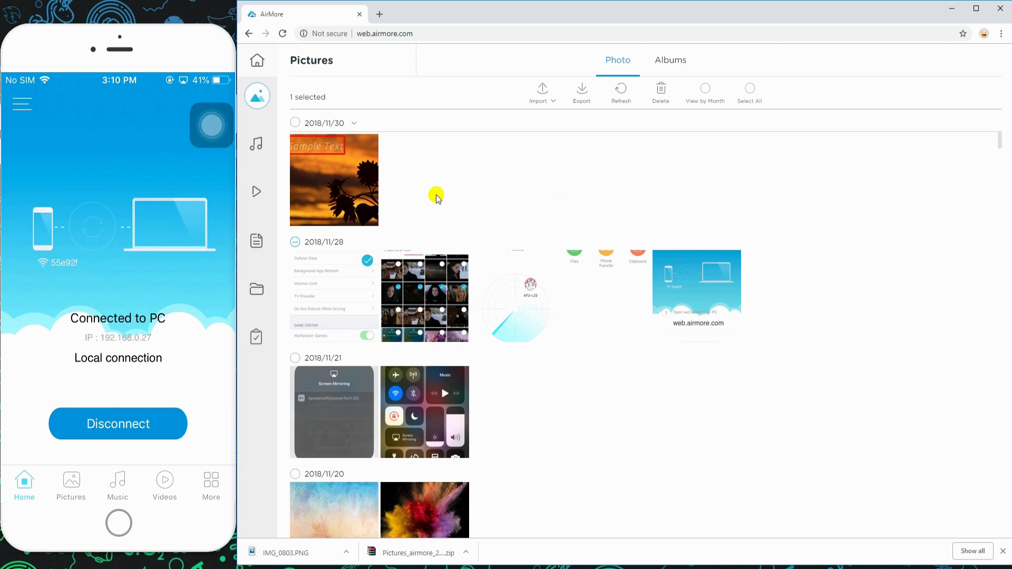
left_click(436, 292)
left_click(524, 287)
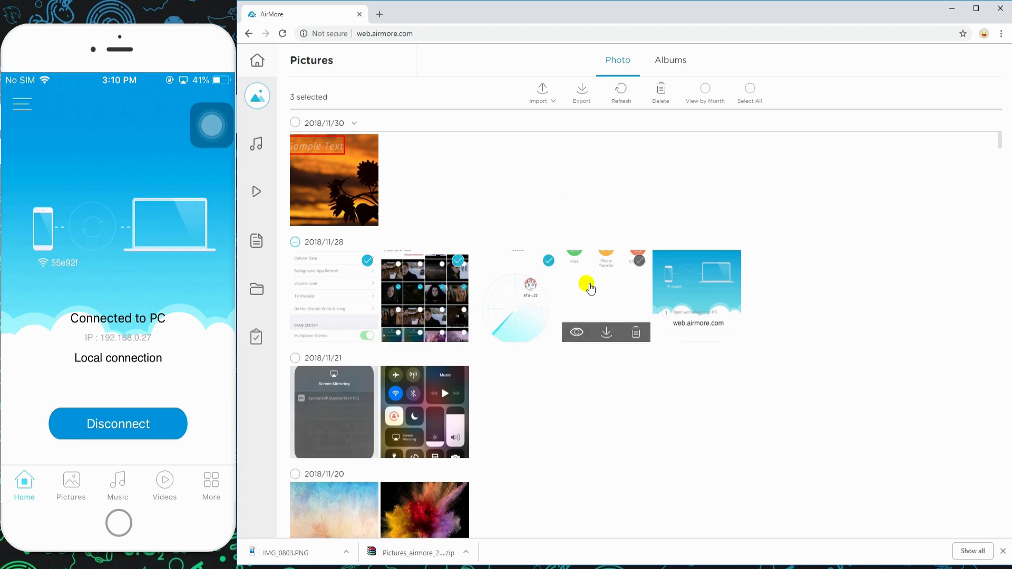
left_click(591, 287)
left_click(663, 271)
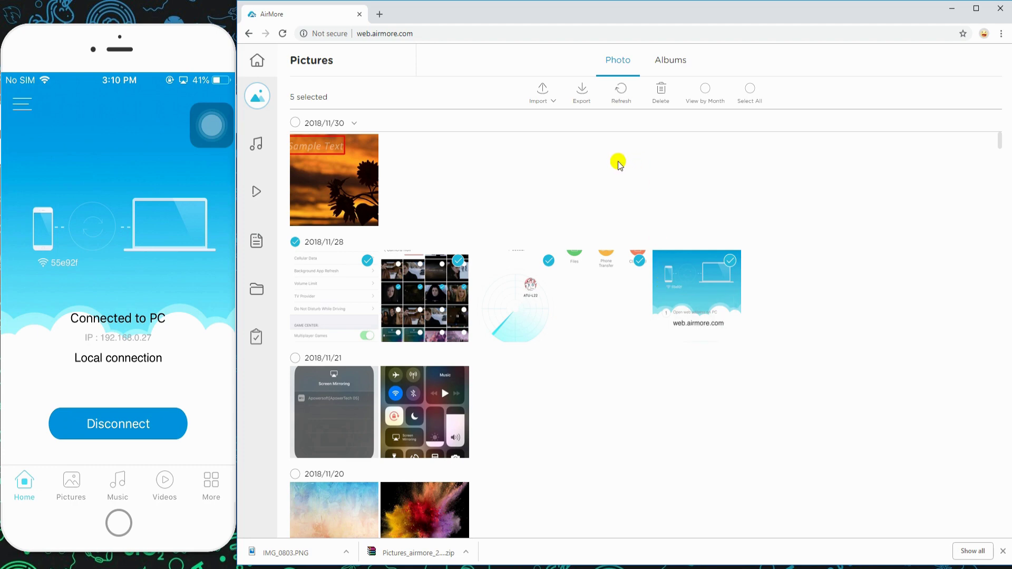
left_click(581, 91)
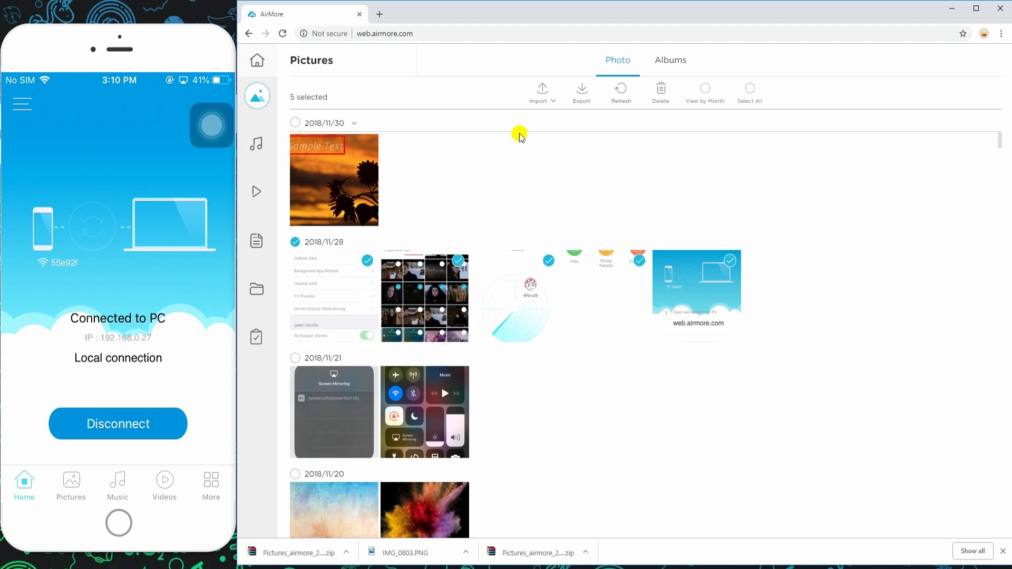
Import the Desktop screenshot 20181130_110021 into the iPhone's pictures
left_click(543, 125)
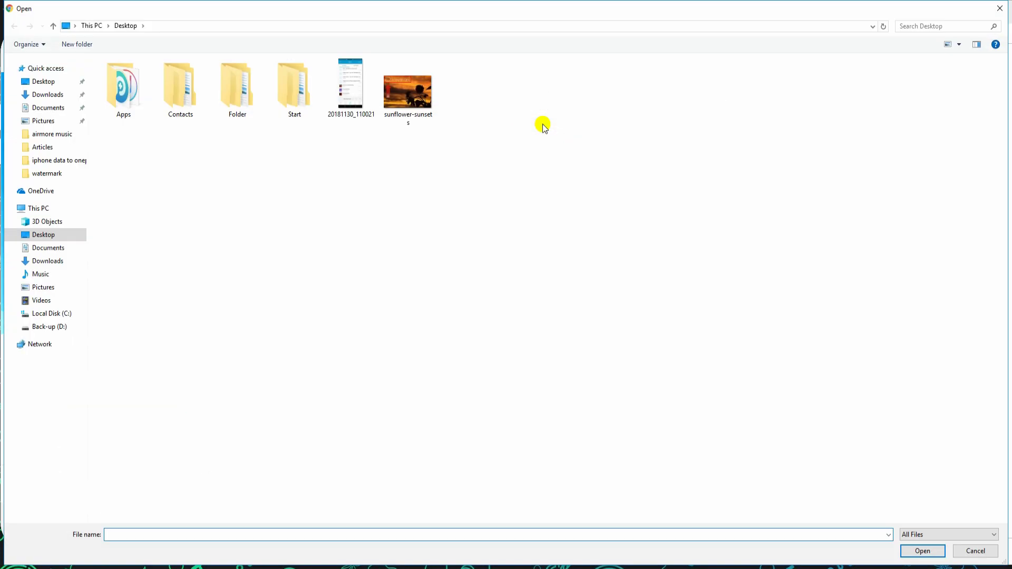
left_click(334, 114)
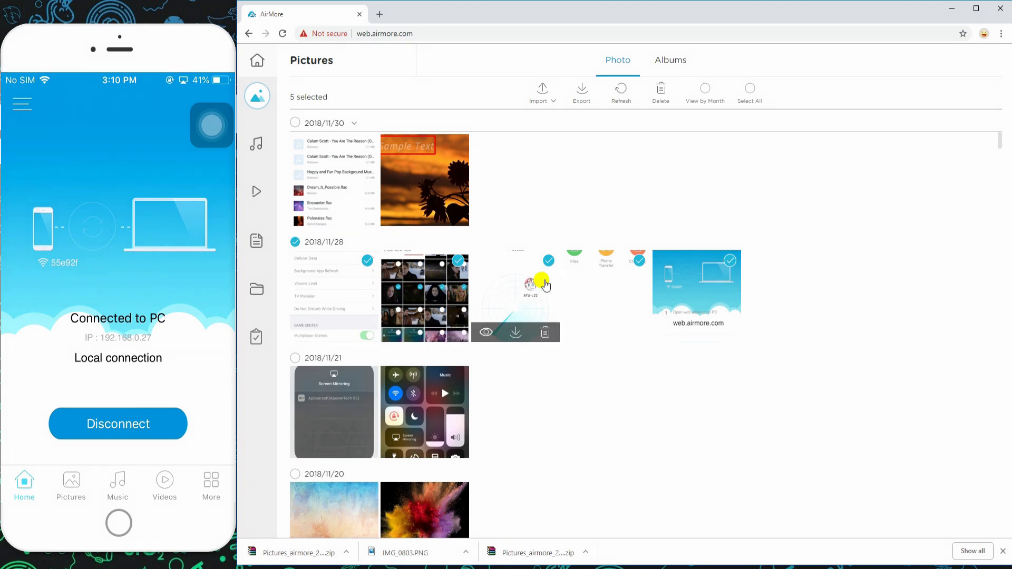
Delete the five selected 2018/11/28 photos, return Home and disconnect the iPhone
left_click(658, 98)
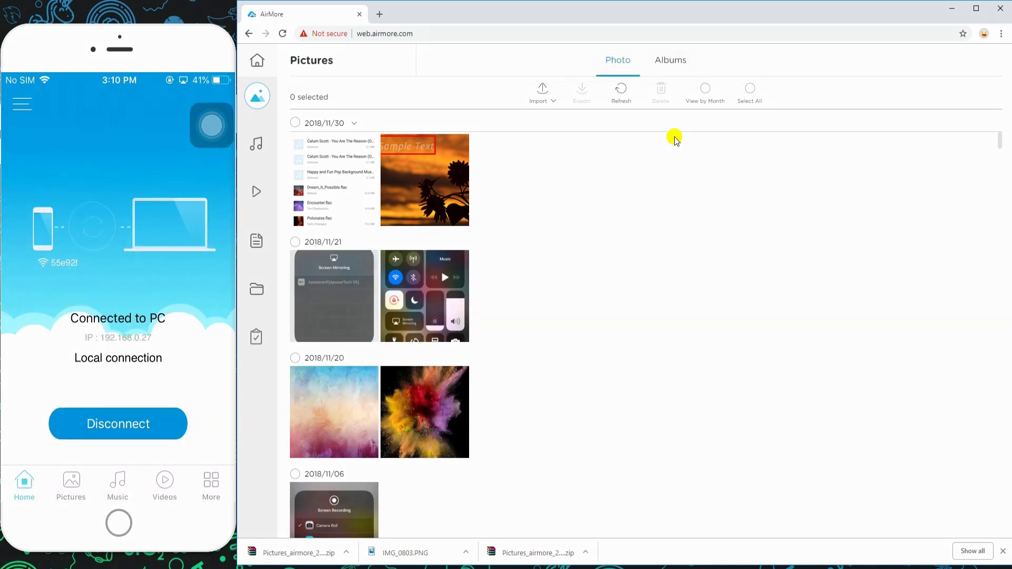
left_click(259, 62)
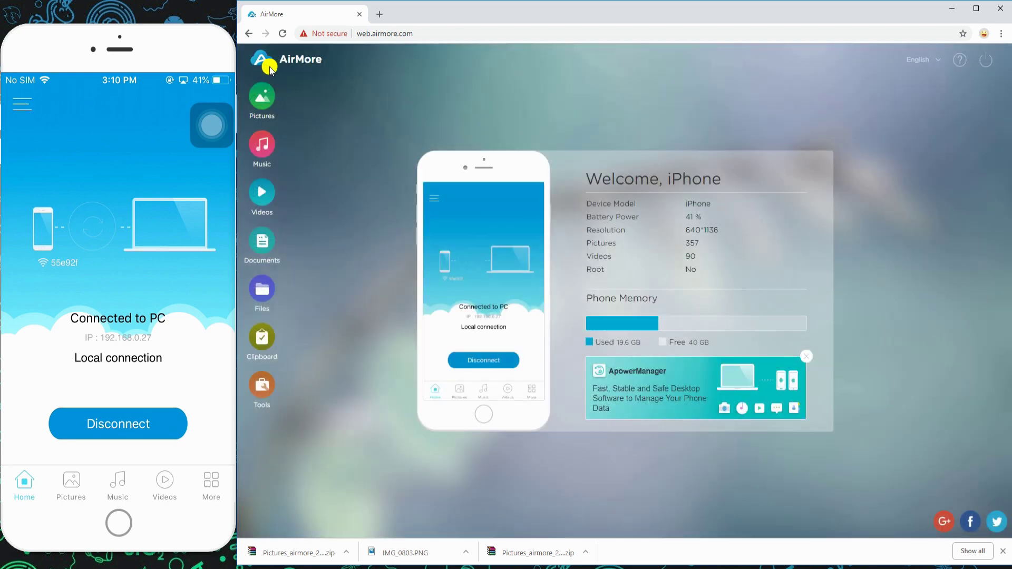
left_click(984, 62)
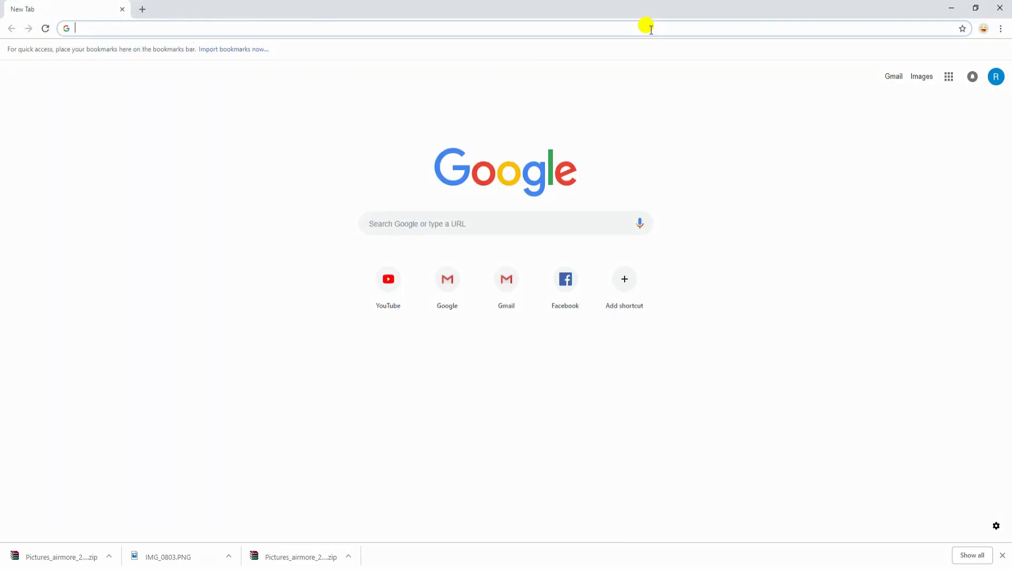
left_click(255, 29)
type("www")
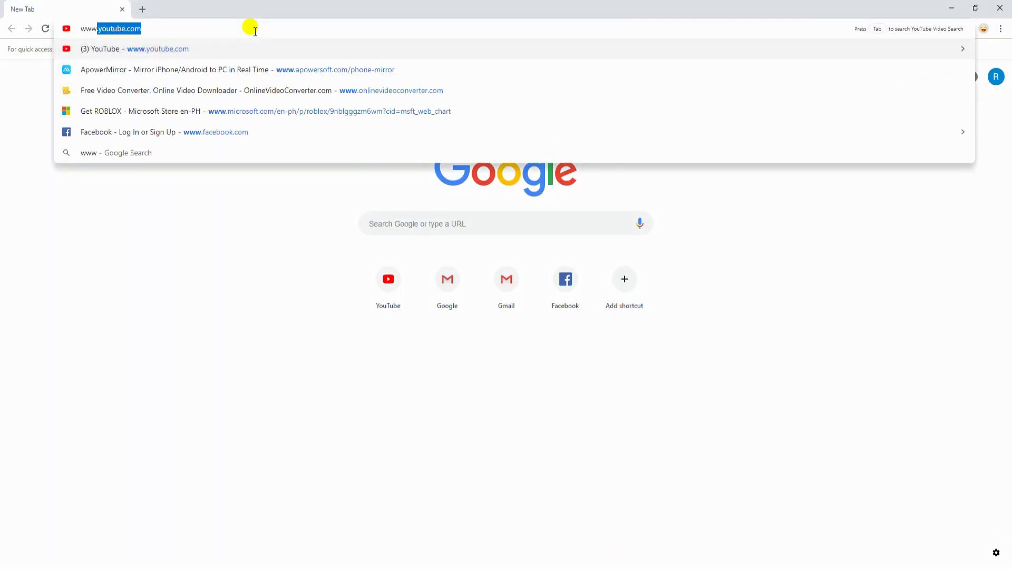
type(".apowersoft.com/phone-")
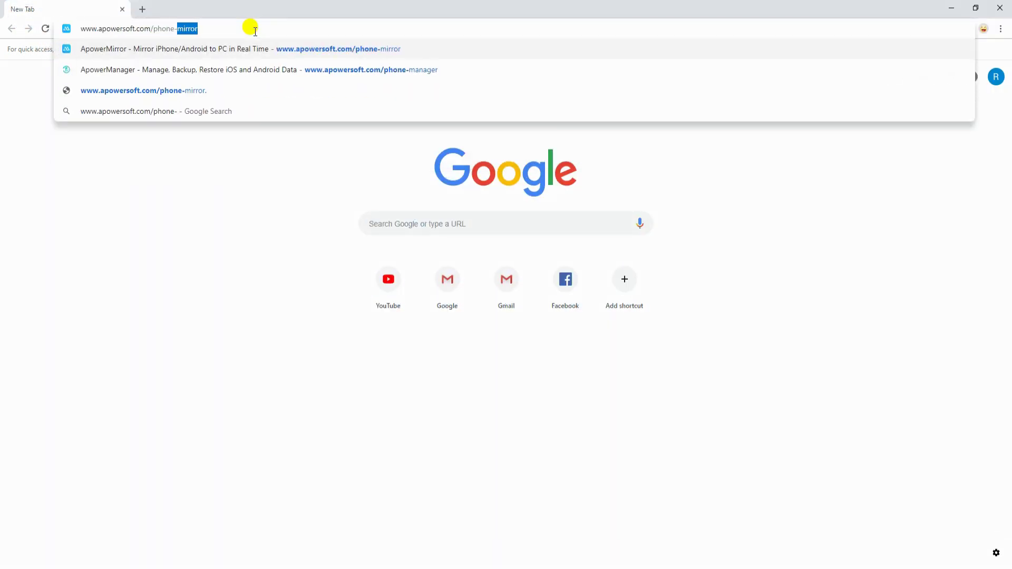
type("manager")
key("Return")
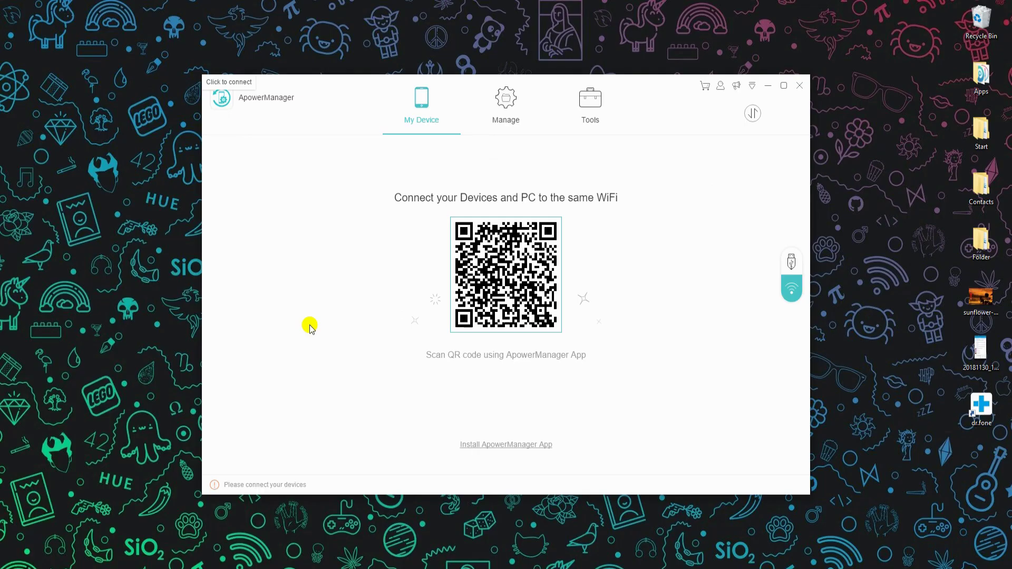
Connect the iPhone by USB and open the Manage view of its photos
left_click(792, 264)
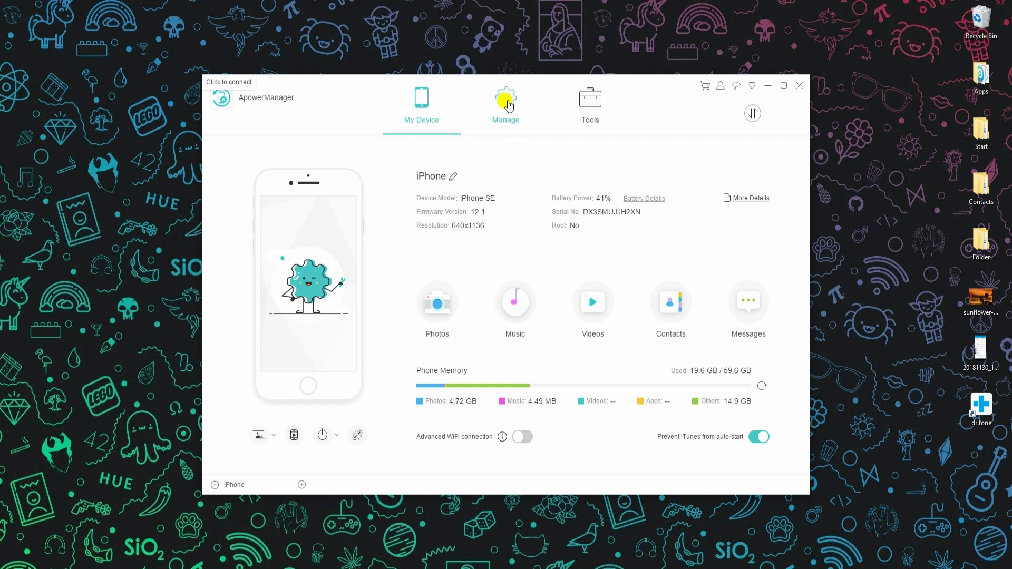
left_click(510, 116)
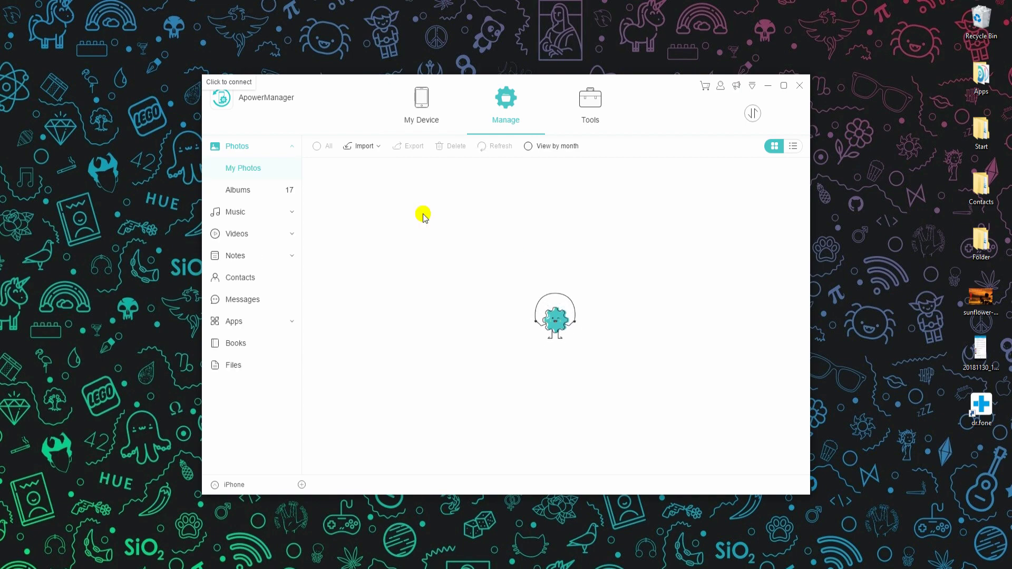
Export the Feedback screenshot to a desktop folder, then delete the selected photos including the Rec screenshot
scroll(476, 302, "down", 10)
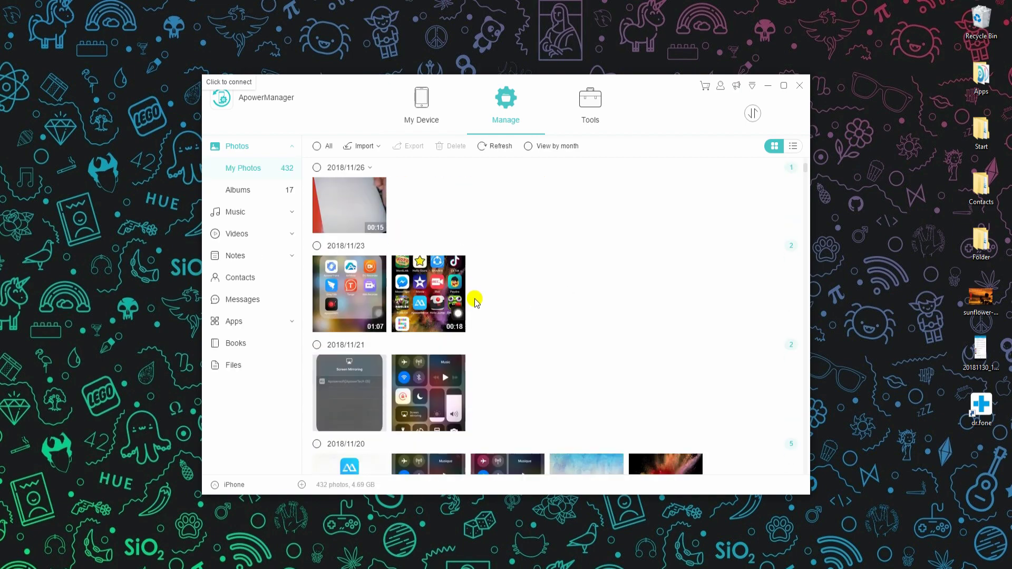
scroll(475, 302, "down", 1)
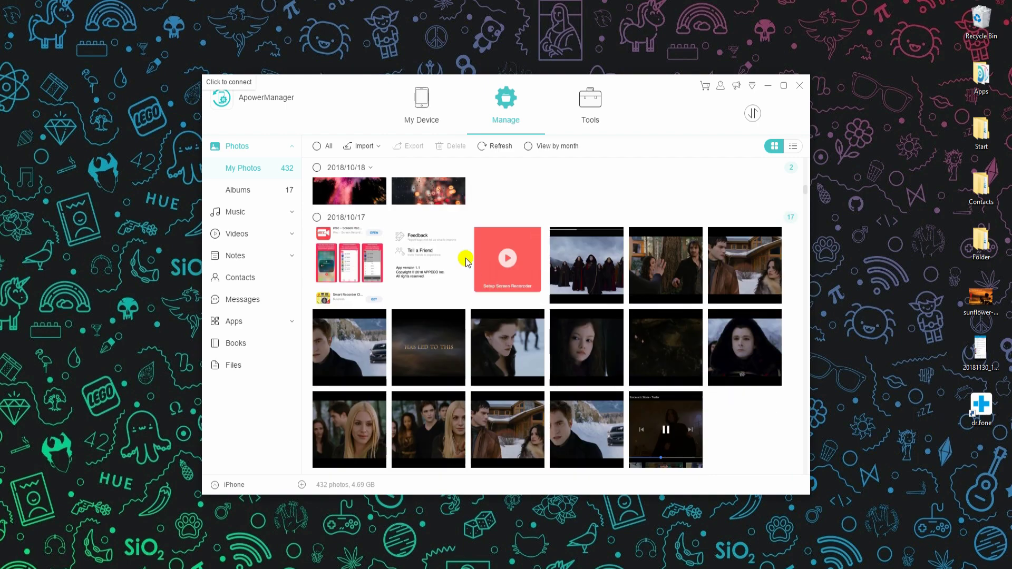
left_click(458, 235)
left_click(404, 153)
scroll(323, 198, "up", 5)
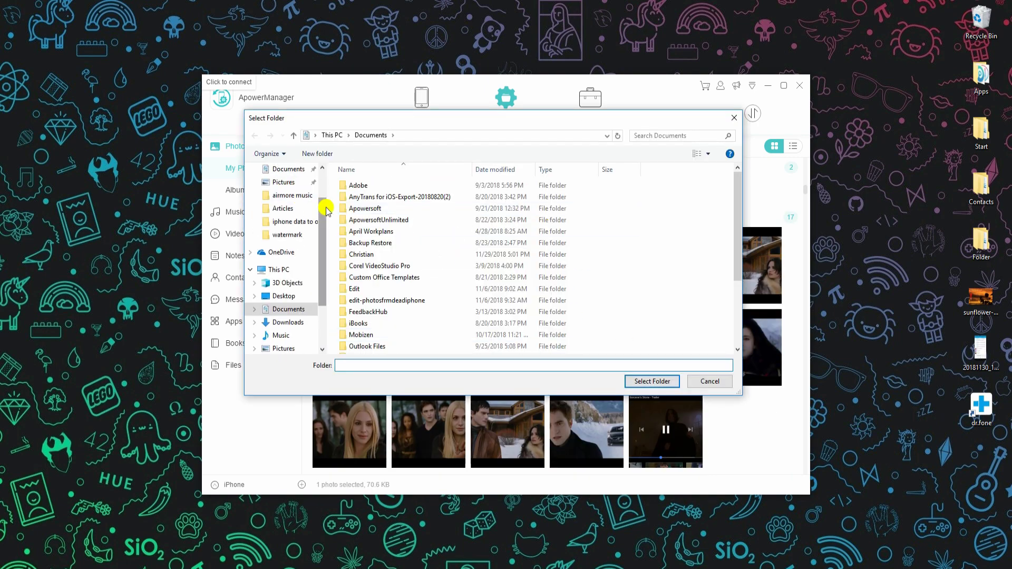
left_click(659, 381)
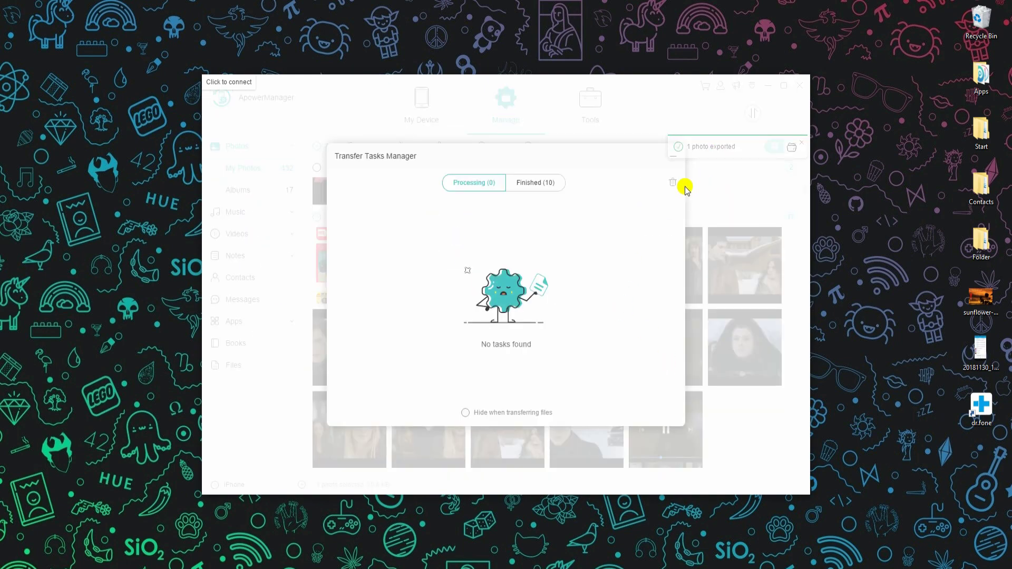
left_click(667, 152)
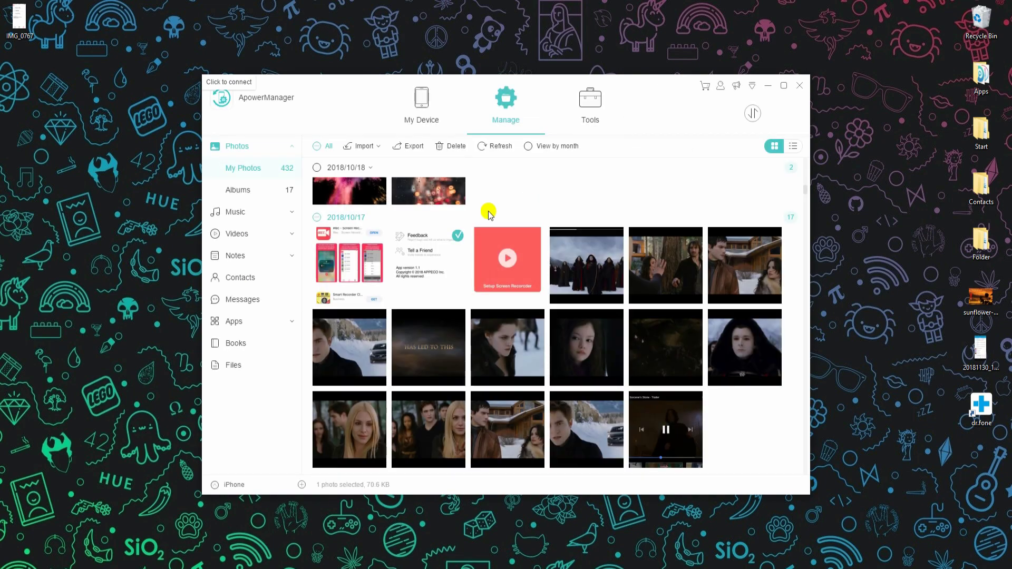
left_click(370, 260)
left_click(448, 148)
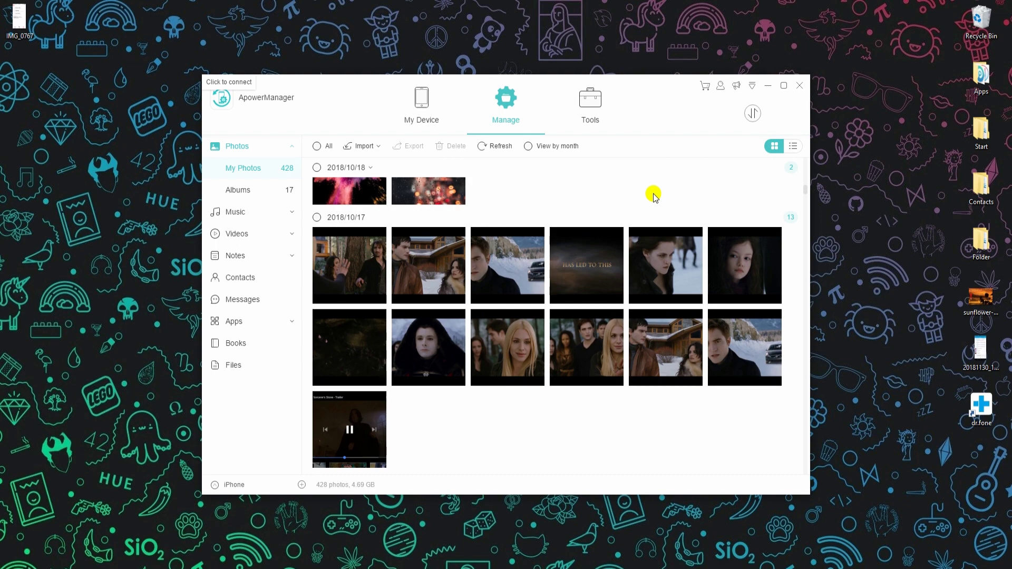
Import the sunflower-sunsets picture from the computer and show the iPhone SE's device overview
left_click(363, 146)
left_click(375, 165)
left_click(712, 203)
left_click(653, 384)
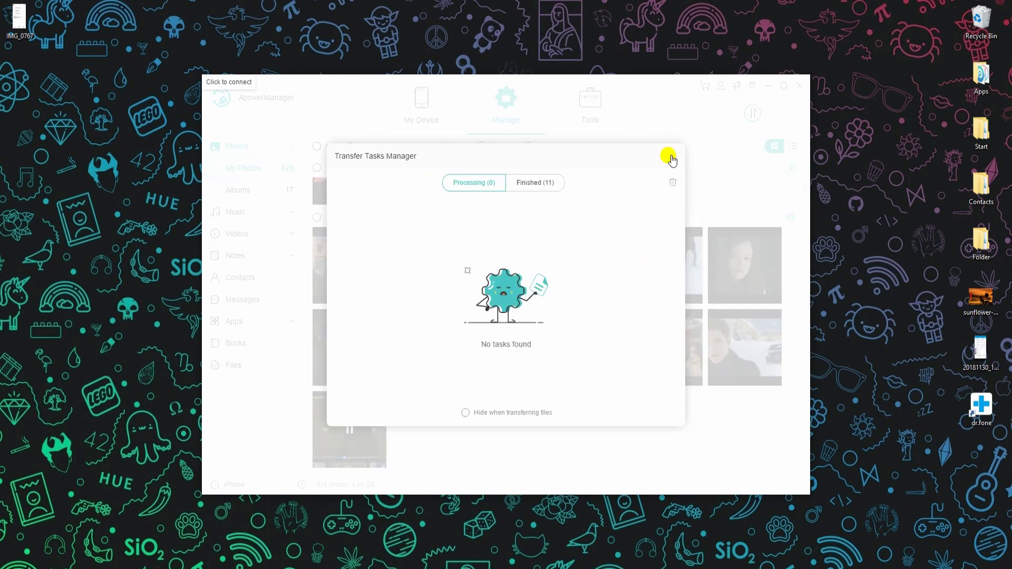
left_click(671, 158)
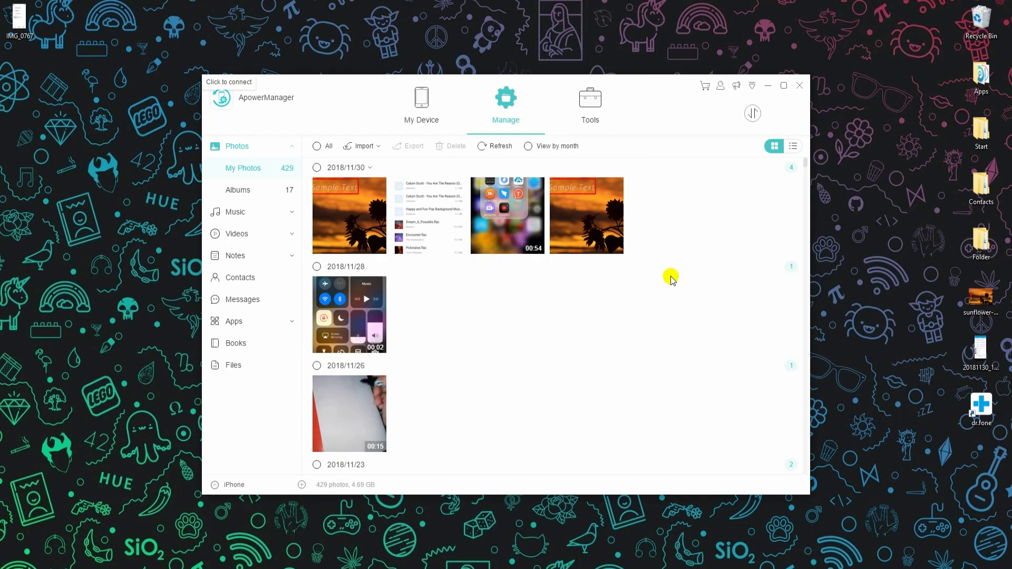
left_click(431, 117)
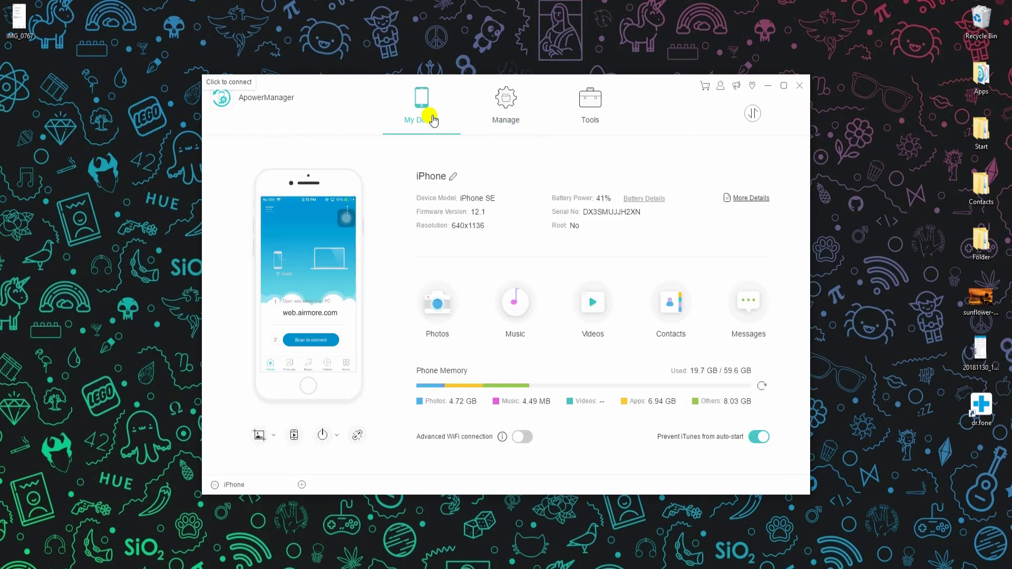
Disconnect the iPhone from ApowerManager
left_click(357, 437)
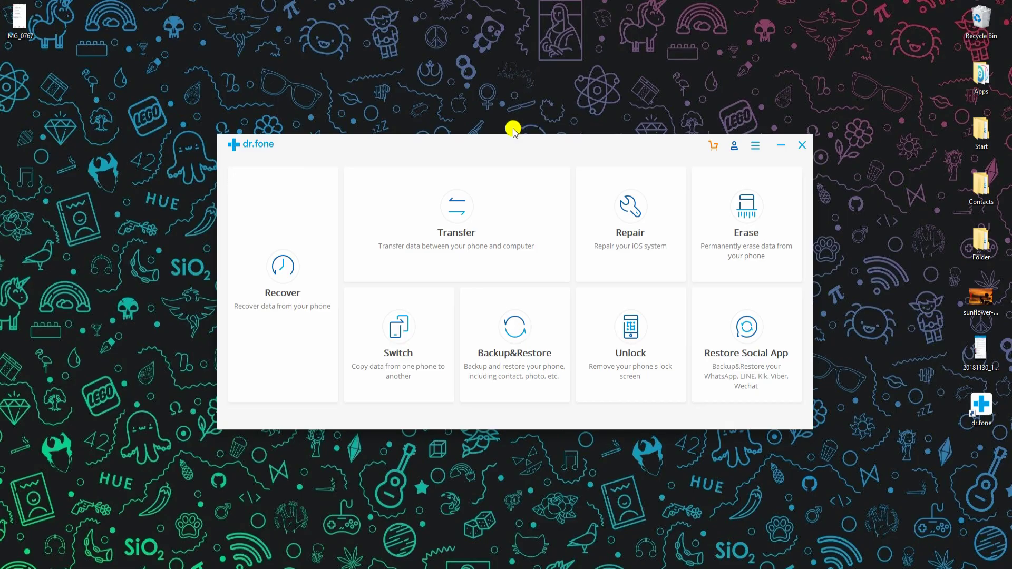
Open dr.fone Transfer, glance at Videos and Music, then show the iPhone's Photos
left_click(473, 243)
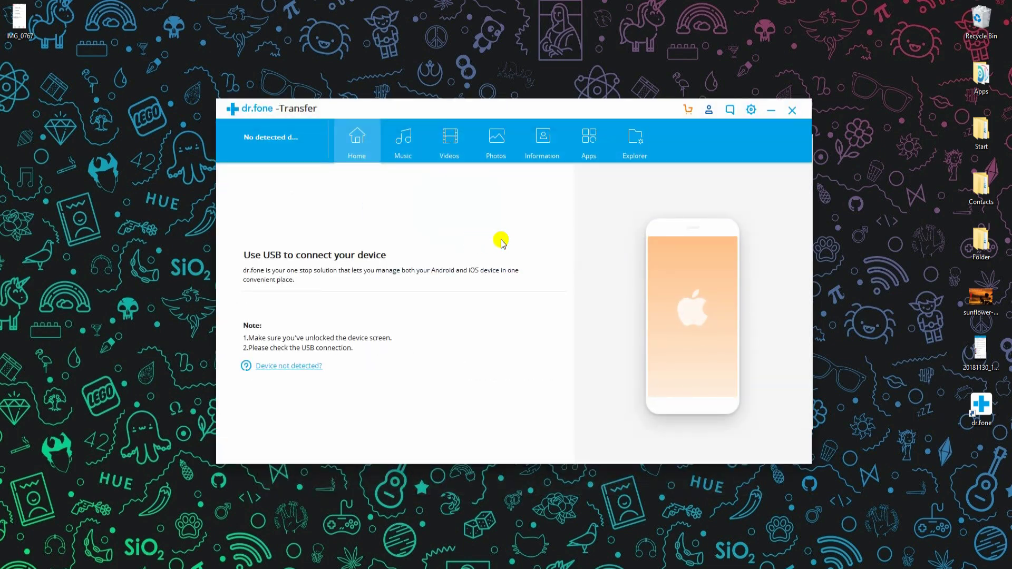
left_click(445, 147)
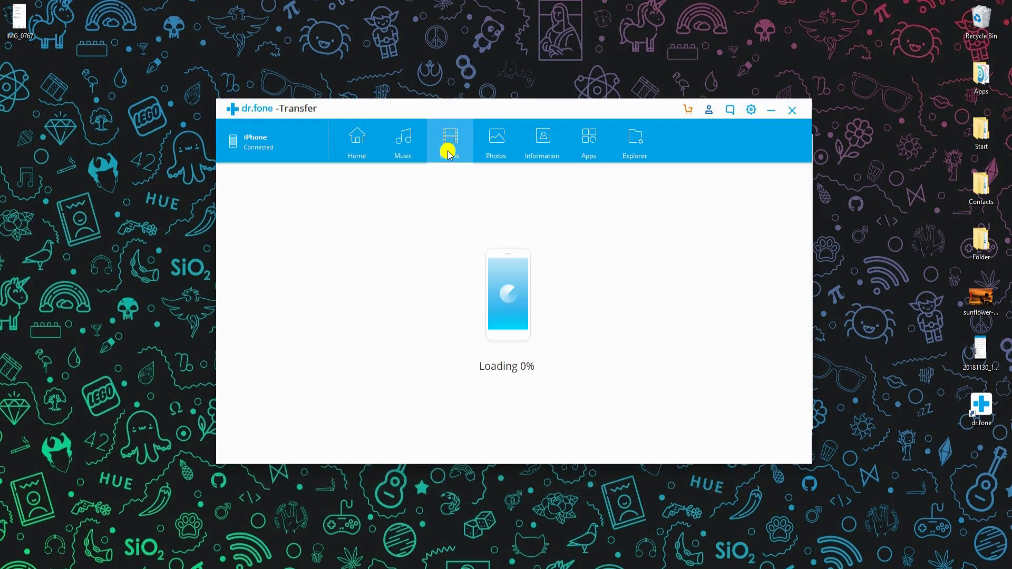
left_click(406, 140)
left_click(496, 141)
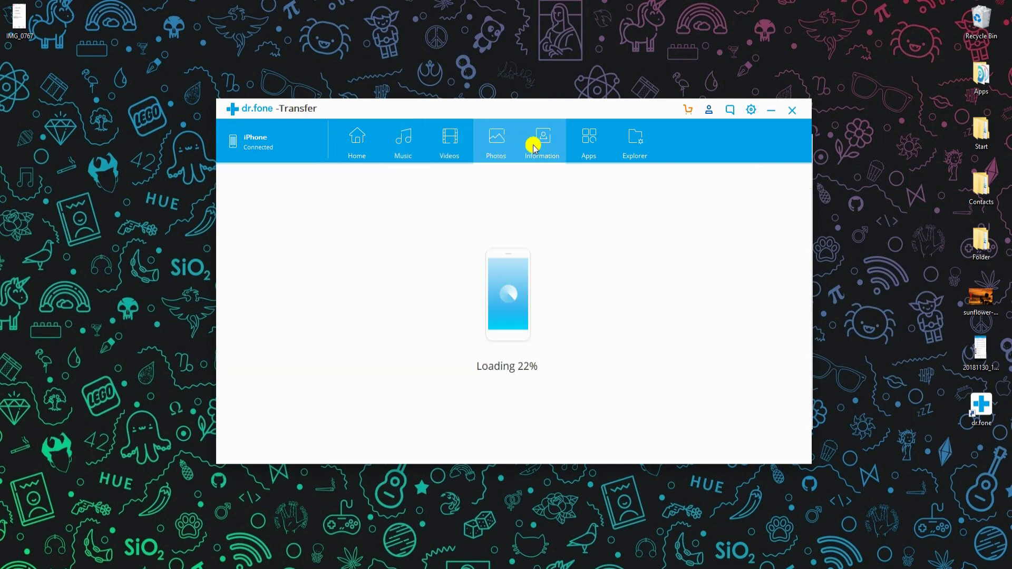
Scroll to 2018-10-10 and leave only the second photo of that date checked
scroll(545, 267, "down", 5)
scroll(544, 267, "down", 6)
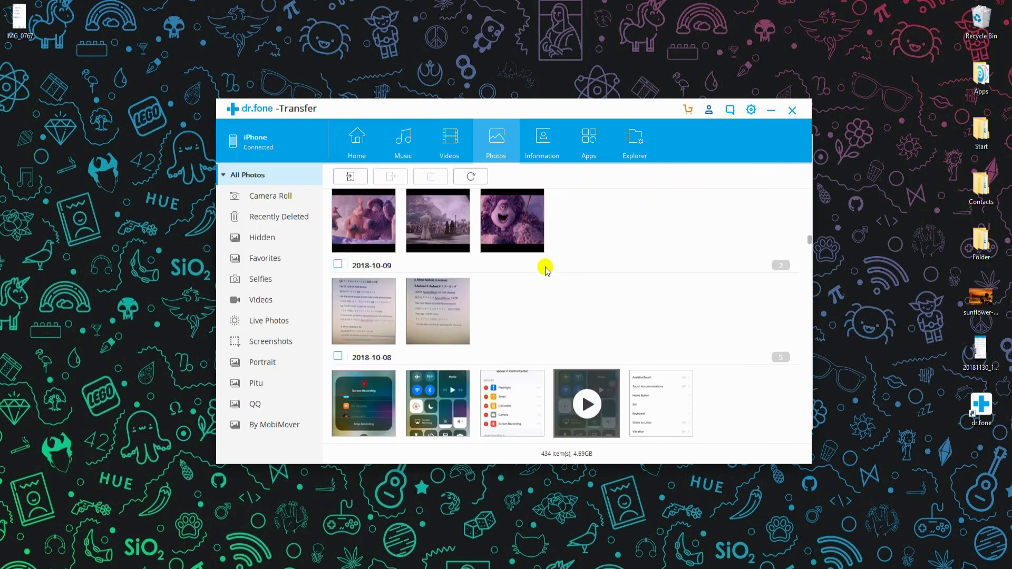
left_click(372, 293)
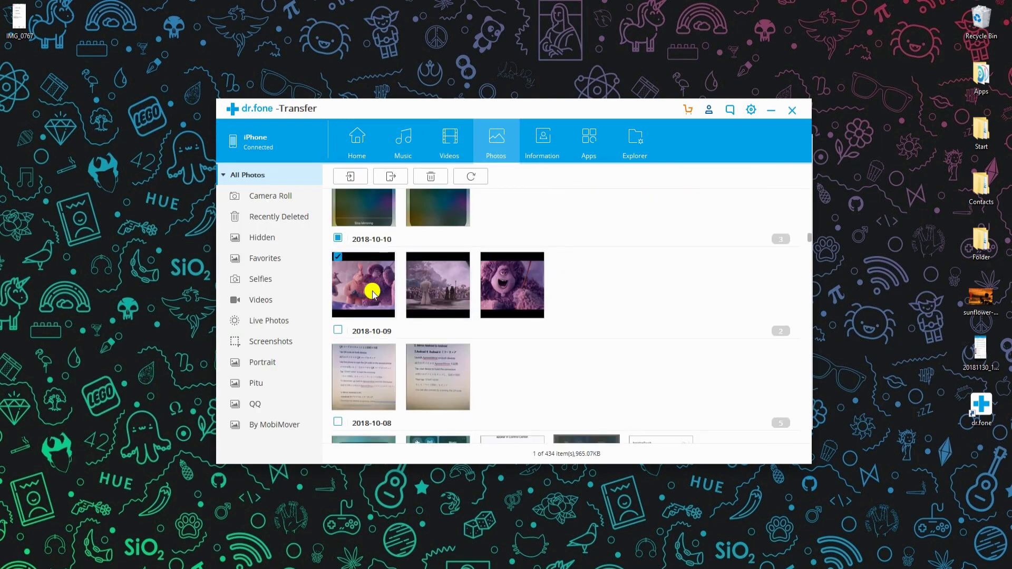
left_click(494, 284)
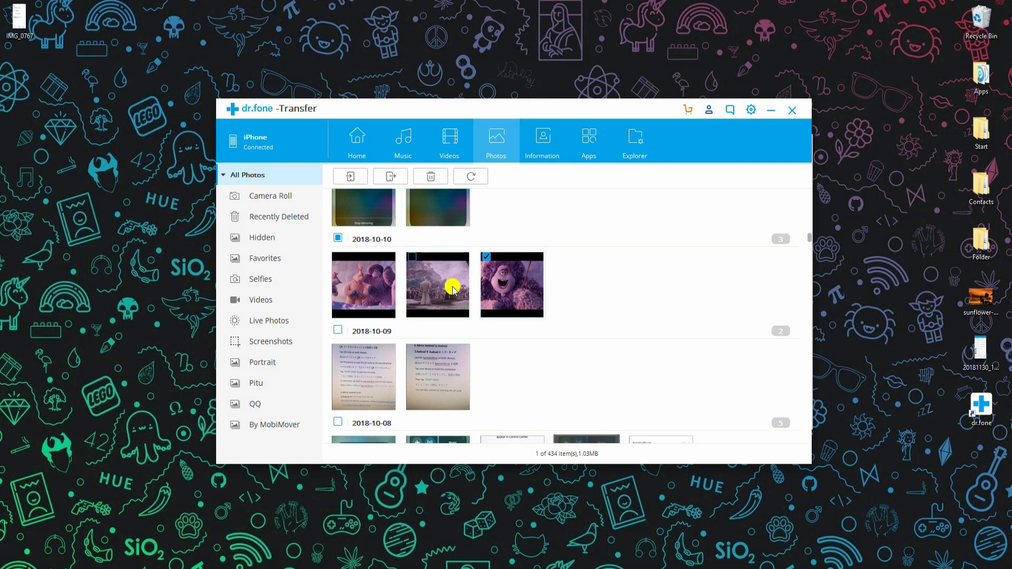
left_click(453, 288)
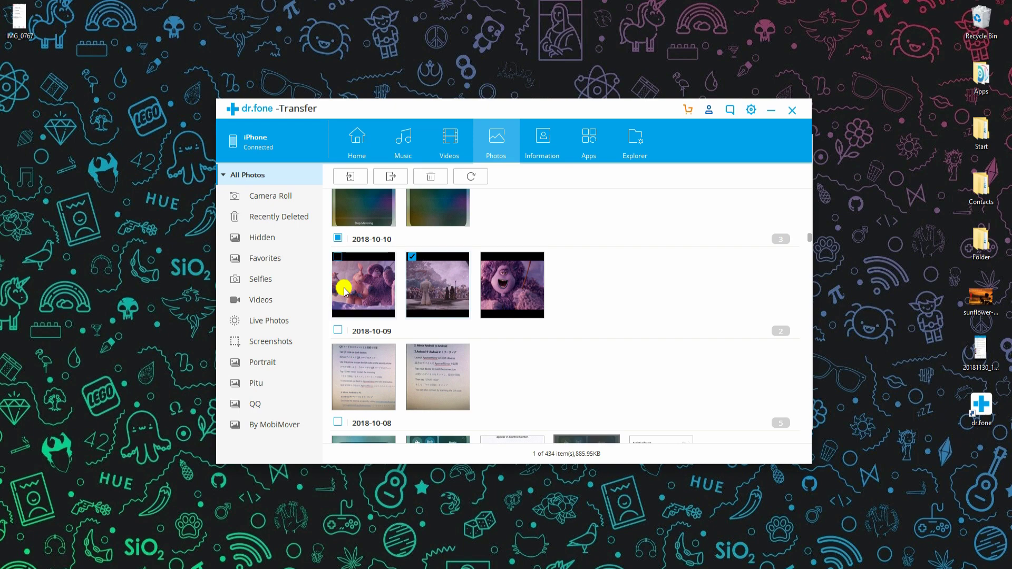
Export the checked 2018-10-10 photo (IMG_0745) from the iPhone to the Desktop
left_click(391, 176)
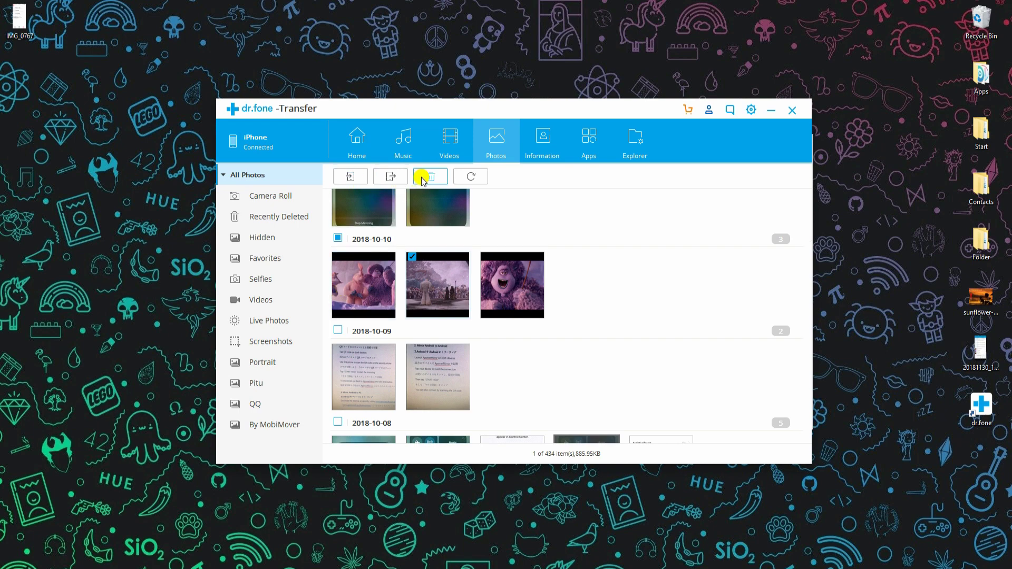
scroll(457, 314, "down", 6)
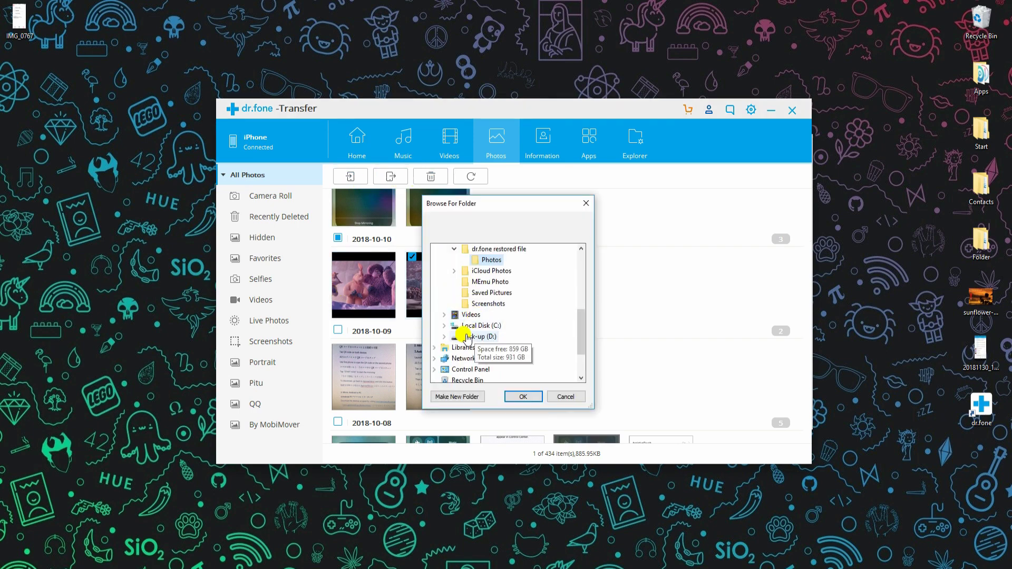
scroll(464, 332, "up", 5)
scroll(466, 337, "up", 1)
left_click(471, 315)
left_click(523, 397)
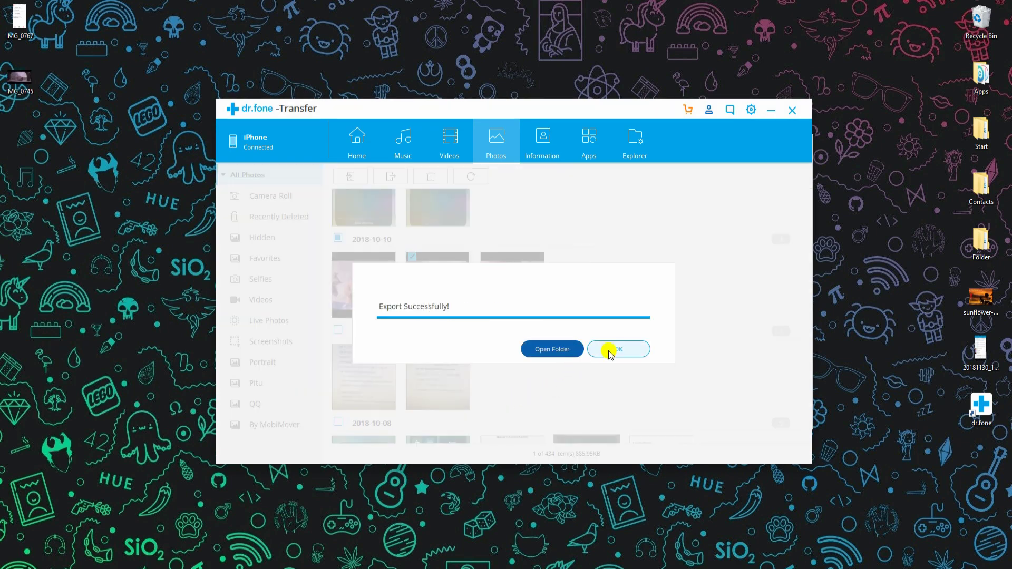
left_click(610, 350)
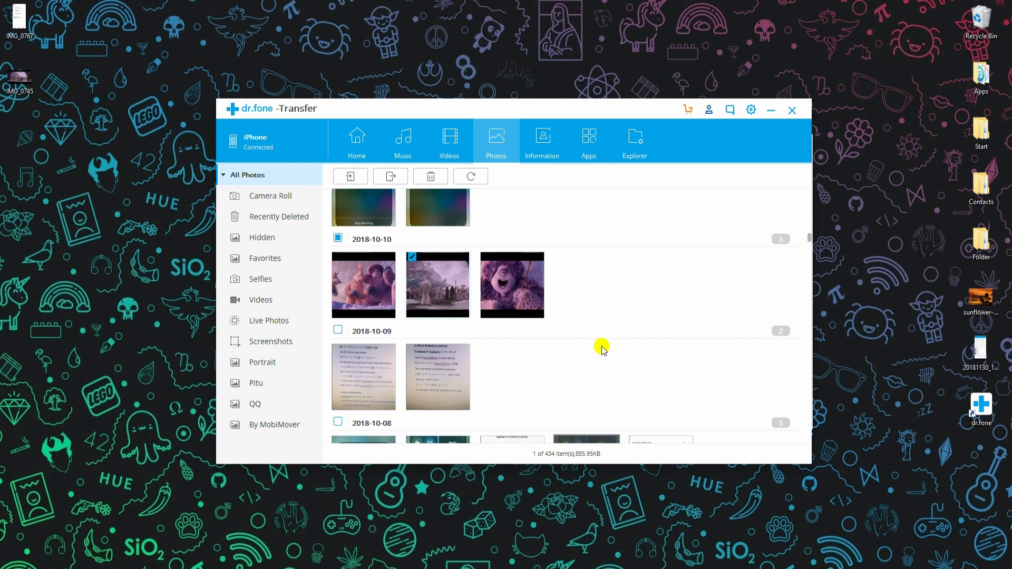
Delete the first 2018-10-10 photo, import Screenshot (18).png from Screenshots, and return Home
left_click(432, 177)
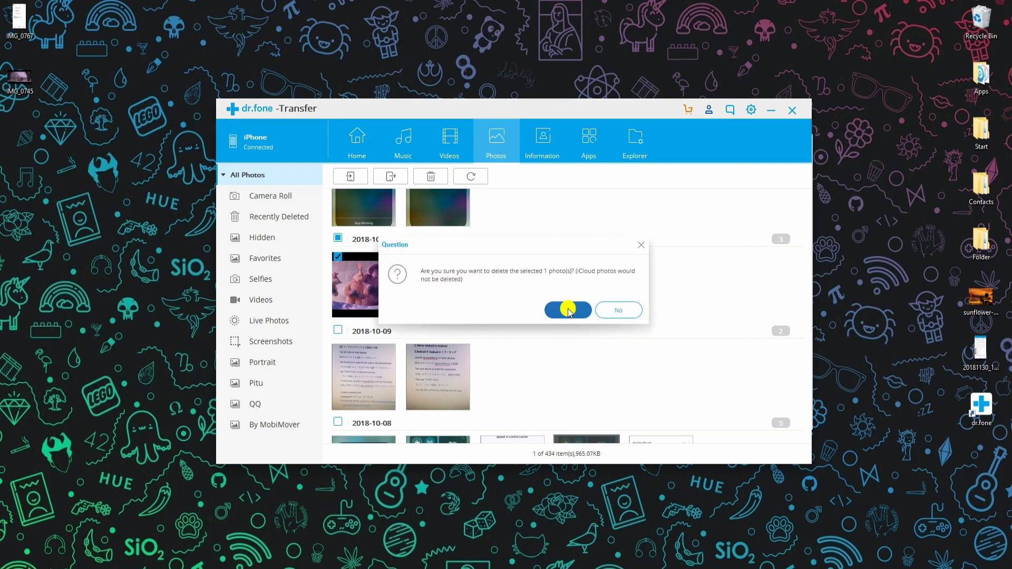
left_click(566, 309)
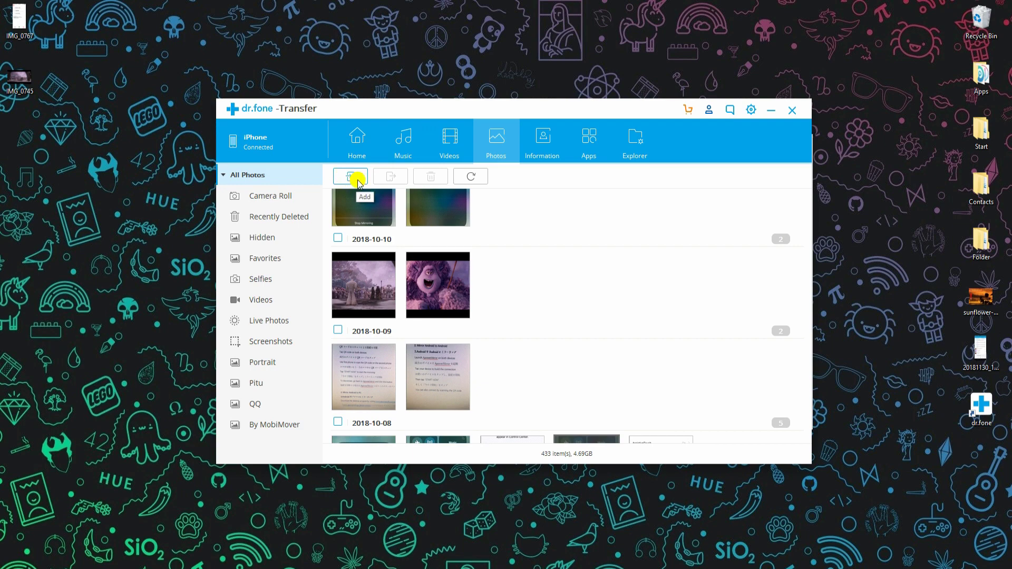
left_click(358, 183)
left_click(357, 192)
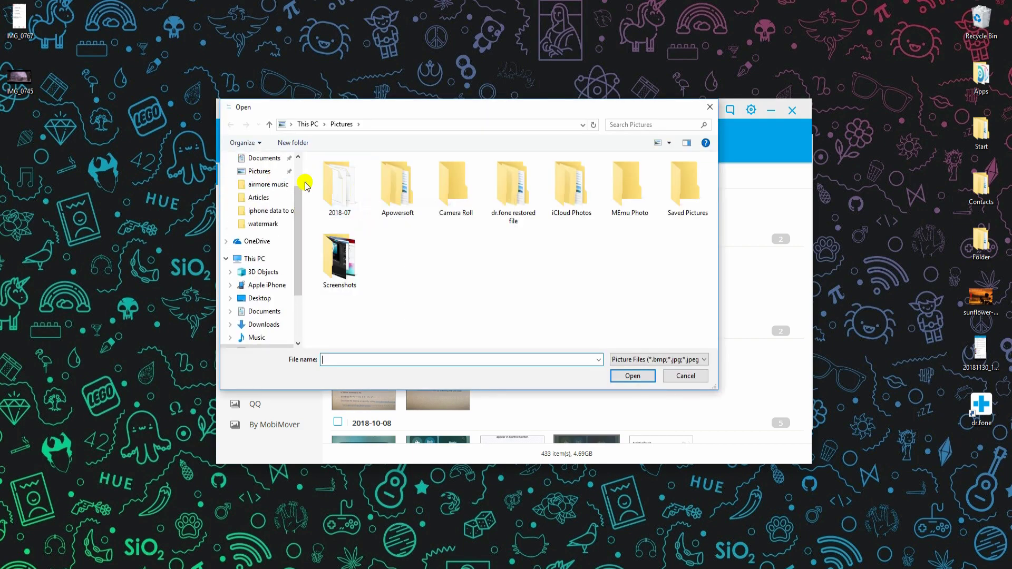
double_click(339, 258)
double_click(680, 211)
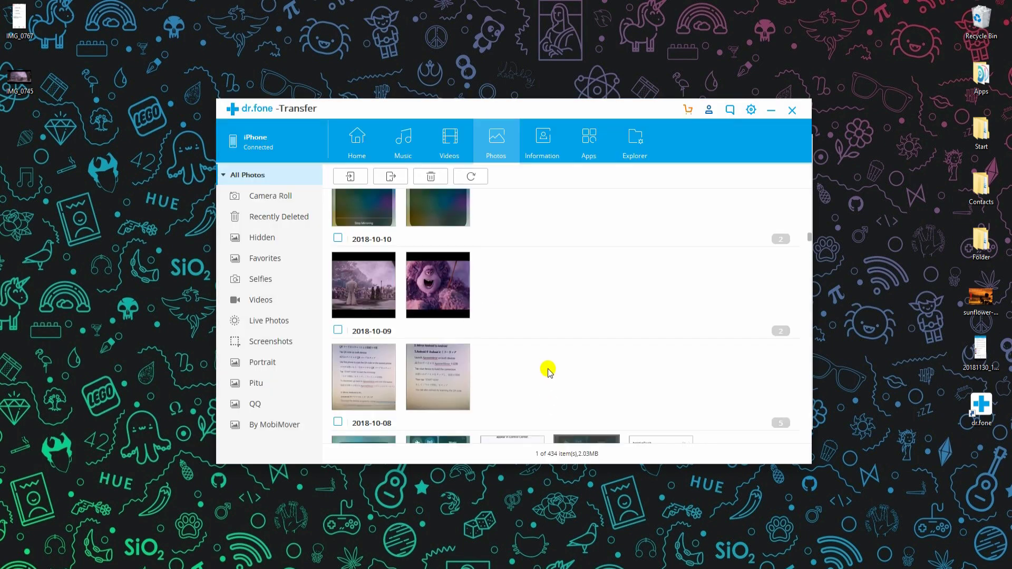
left_click(347, 140)
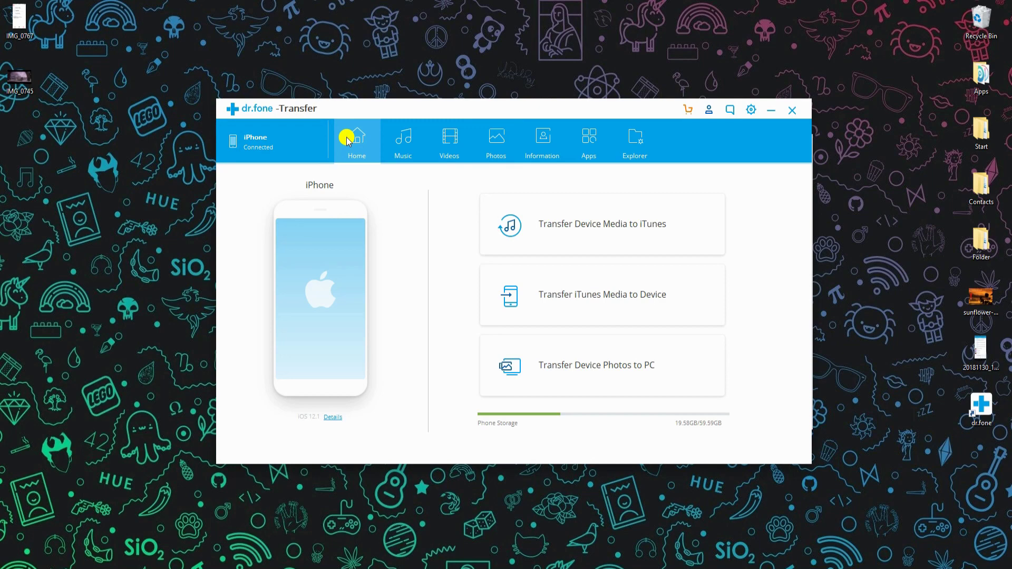